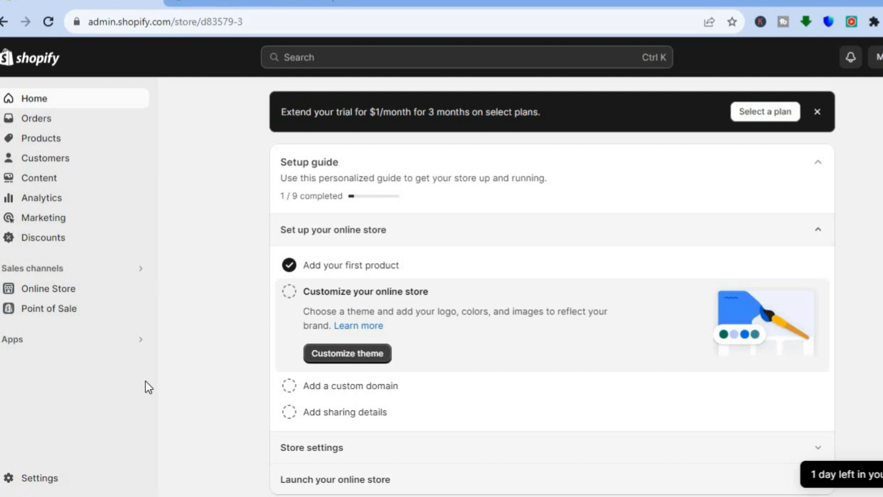
- Open the Shopify App Store from the store's recommended apps
left_click(63, 344)
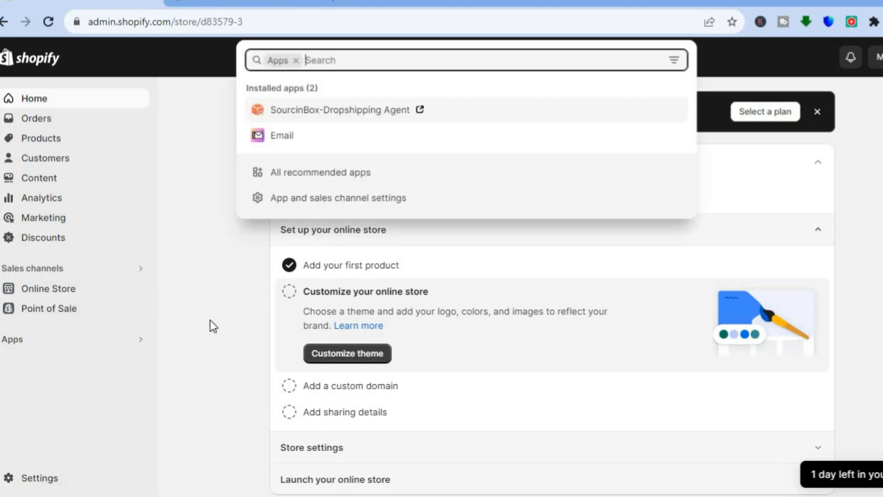
left_click(334, 175)
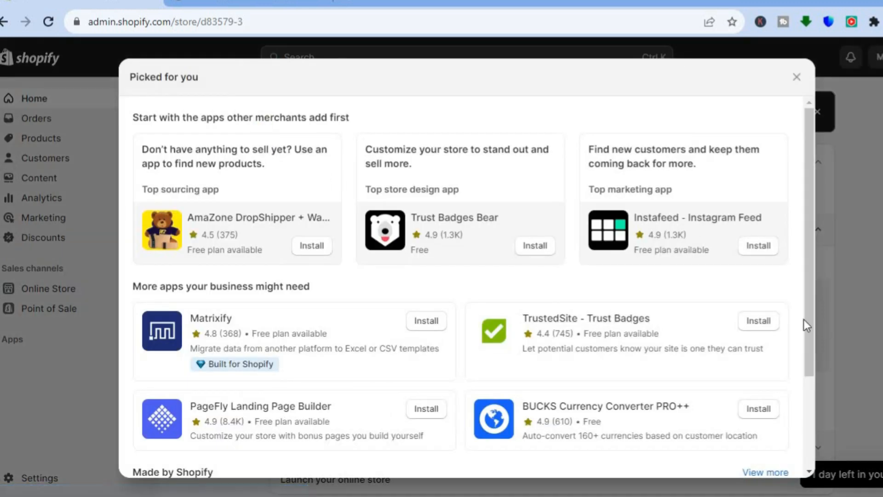
scroll(810, 397, "down", 3)
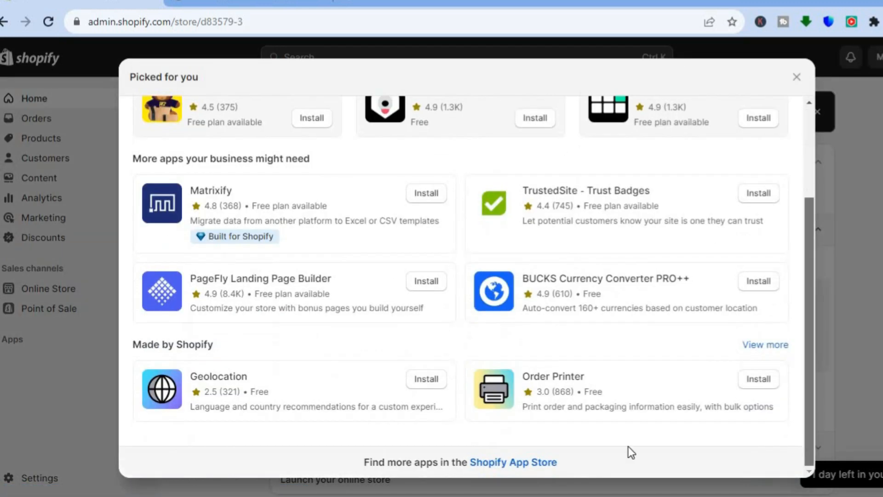
left_click(530, 464)
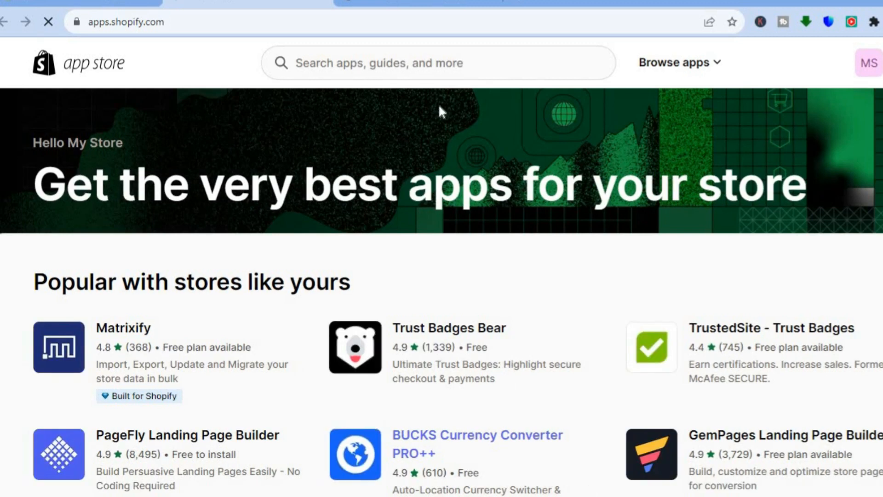
- Search the App Store for "email pop up" and look through the matching apps
left_click(414, 61)
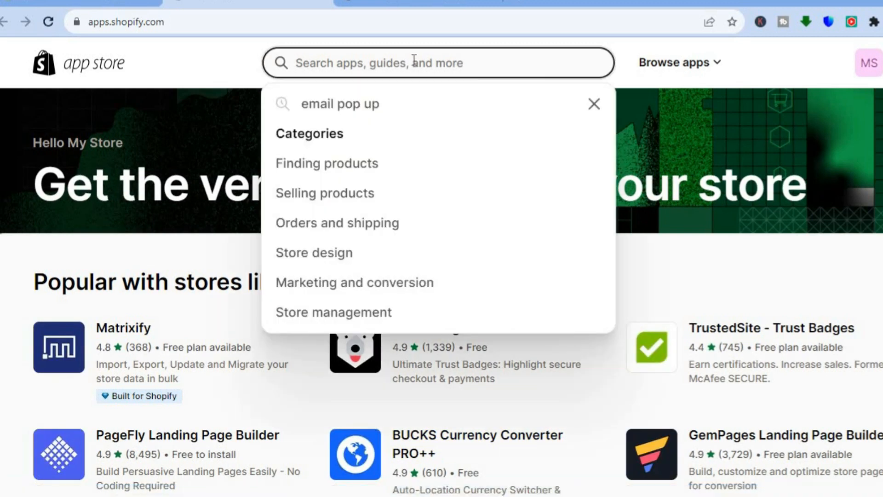
left_click(382, 109)
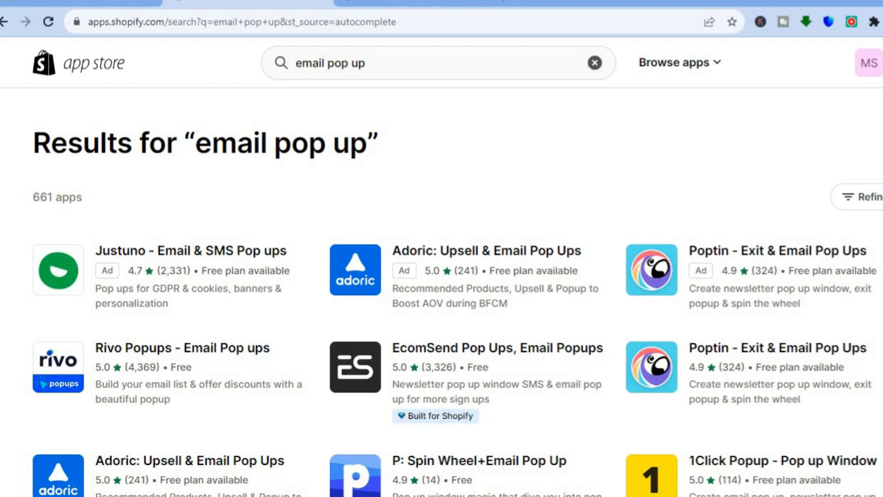
scroll(441, 294, "down", 2)
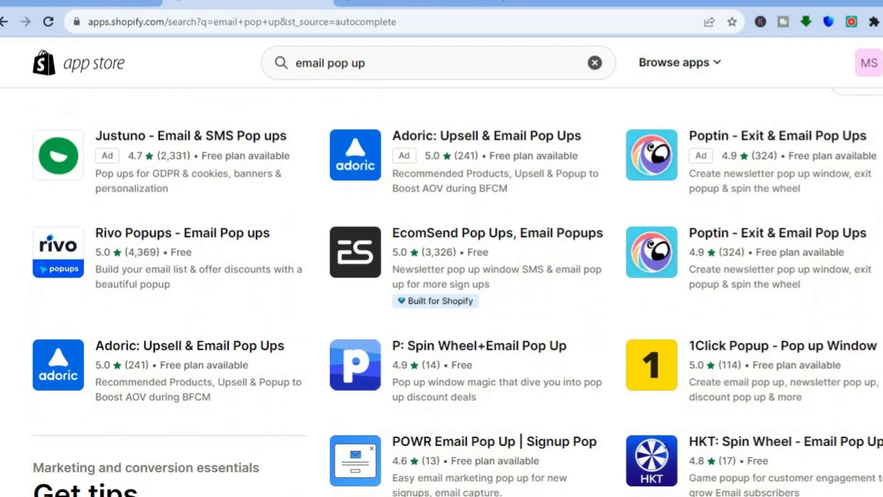
scroll(469, 237, "up", 1)
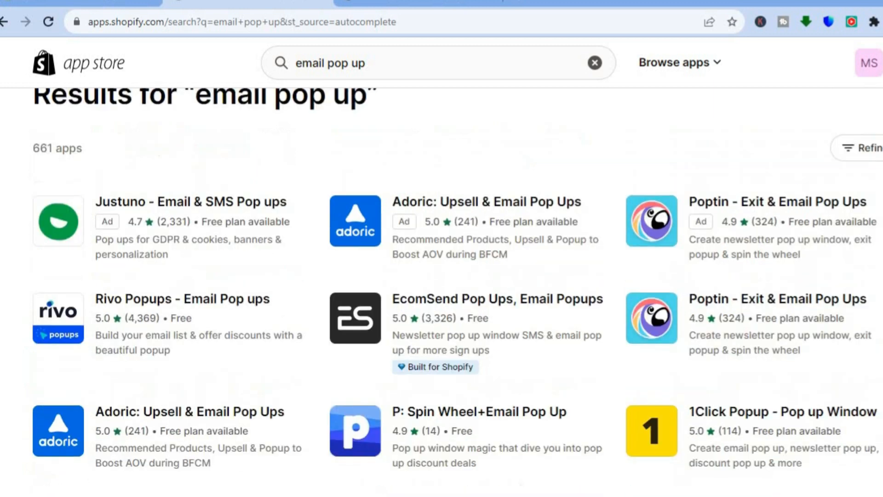
- Install the Rivo Popups - Email Pop ups app on the store
left_click(165, 308)
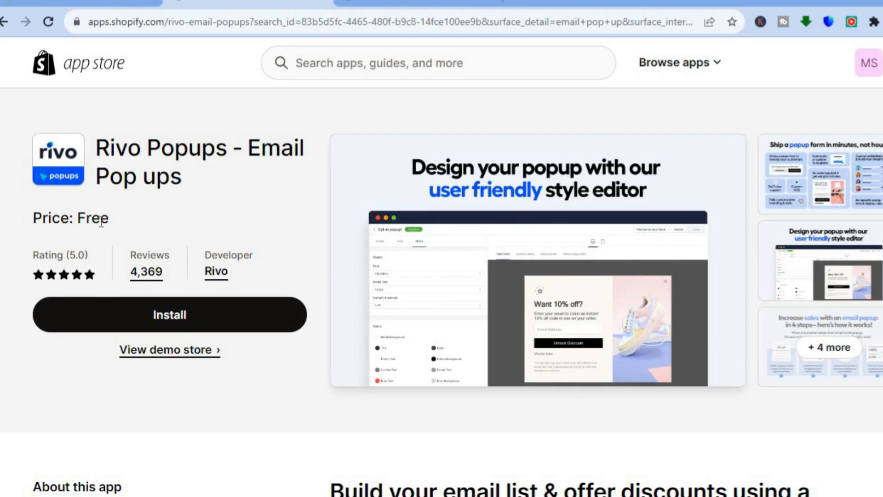
left_click(174, 317)
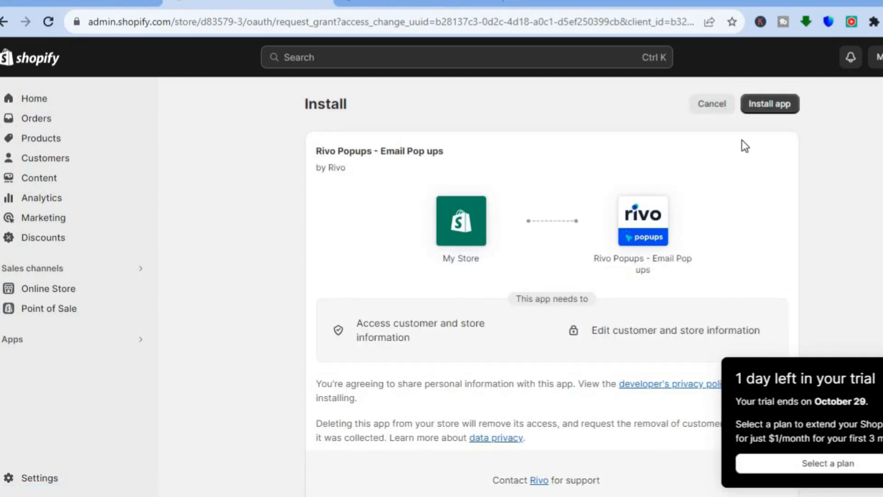
left_click(760, 104)
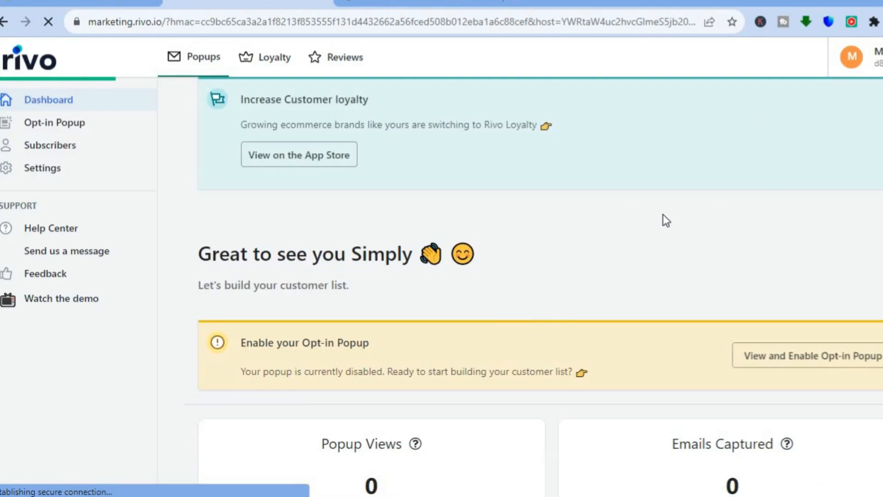
- Dismiss the reviews promotion and open the opt-in popup for viewing and enabling
scroll(506, 285, "down", 4)
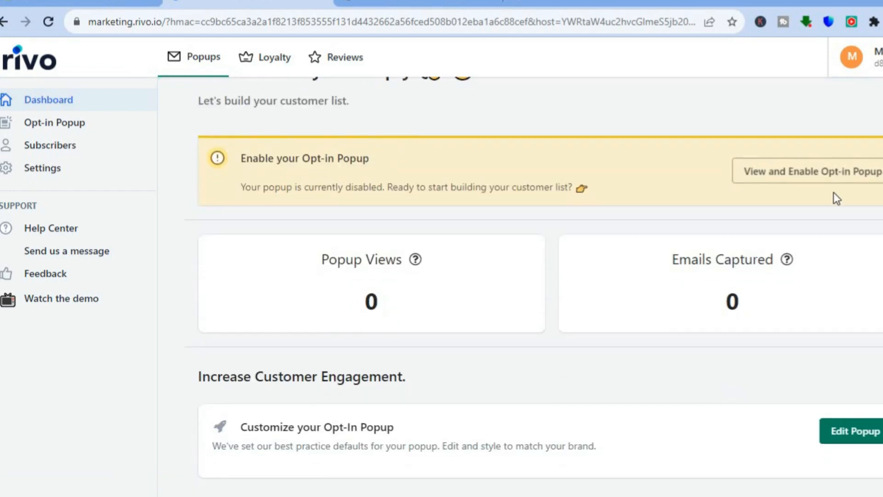
left_click(817, 173)
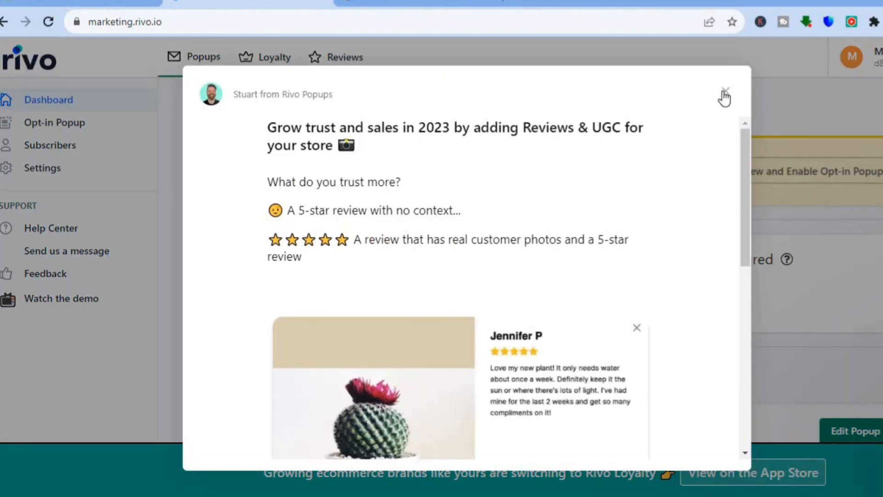
left_click(724, 93)
left_click(780, 172)
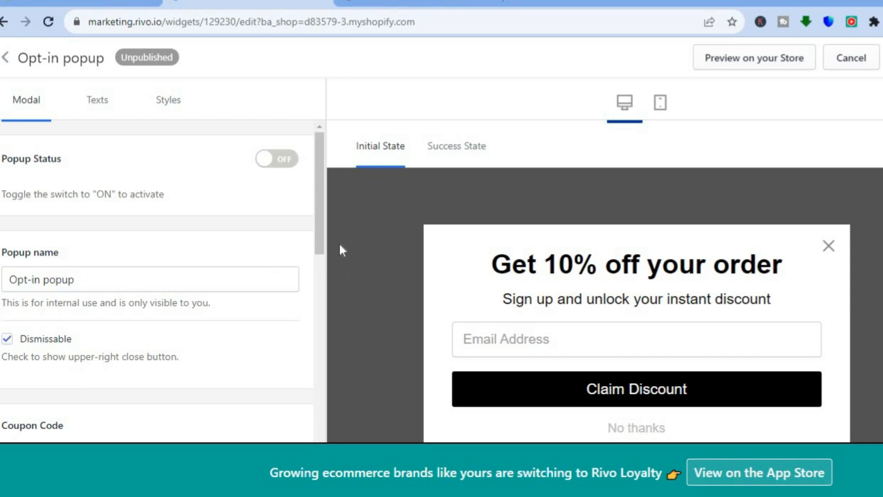
- Dismiss the promotional banner and set the popup's discount coupon to 20 percent off, keeping the Percentage Off type
left_click_drag(324, 230, 322, 269)
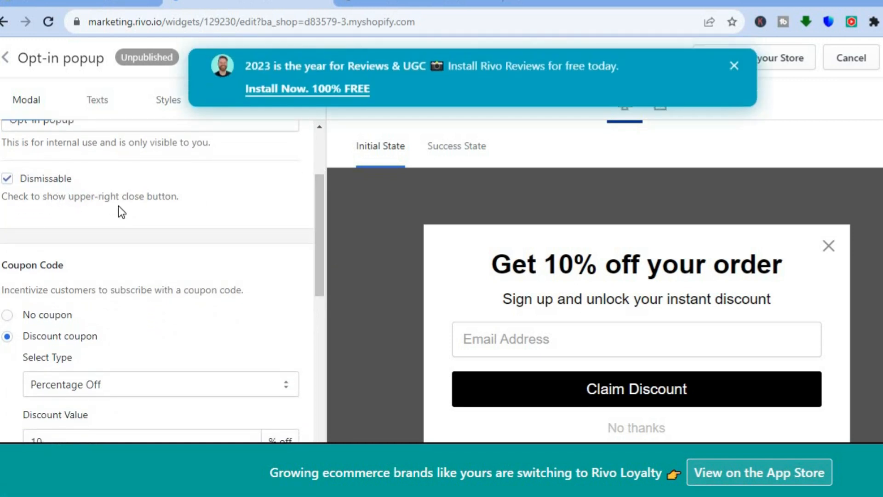
left_click(735, 67)
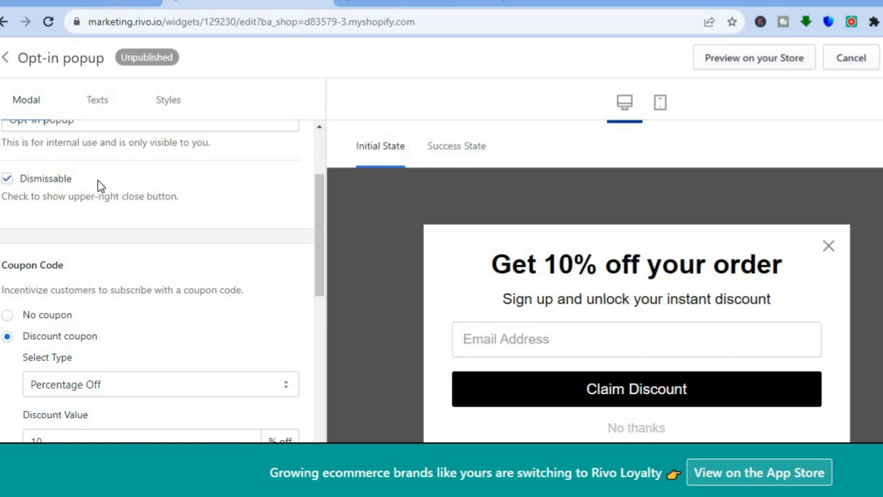
left_click_drag(321, 211, 319, 241)
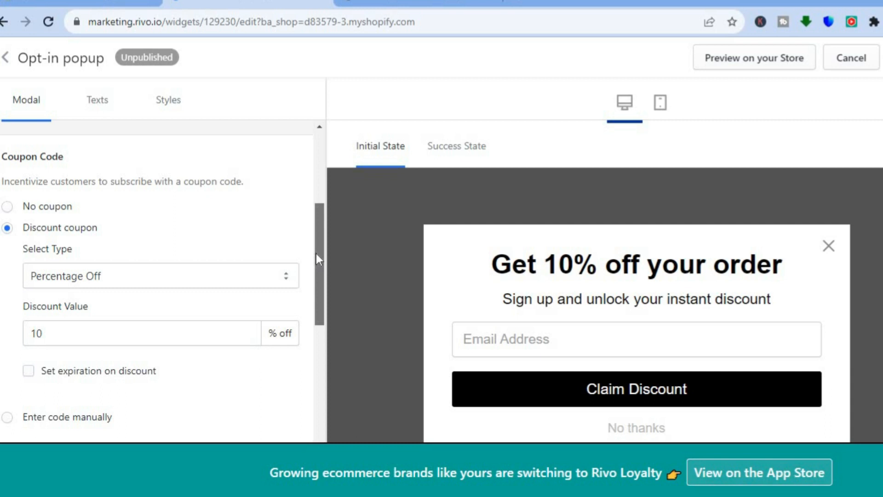
left_click_drag(316, 253, 312, 280)
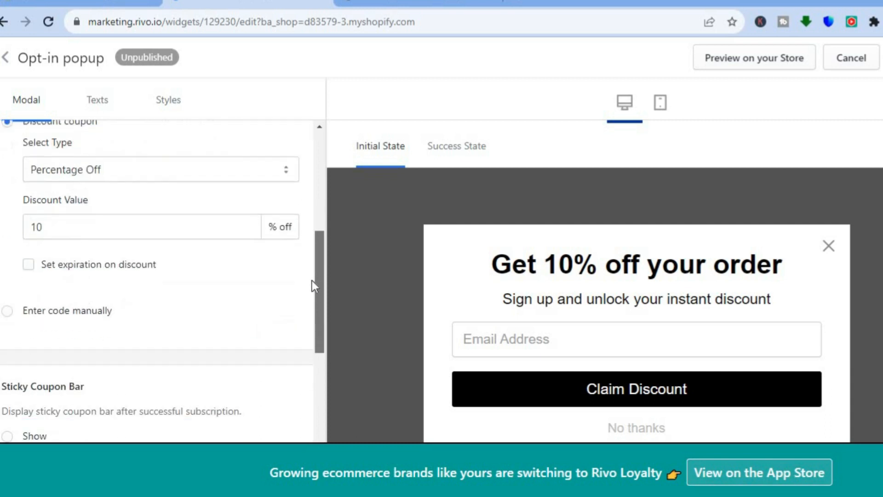
left_click(227, 180)
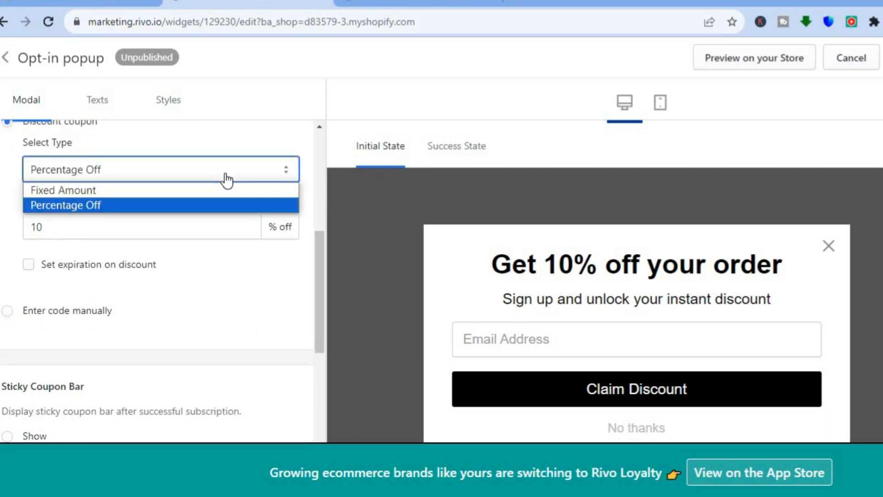
left_click(205, 243)
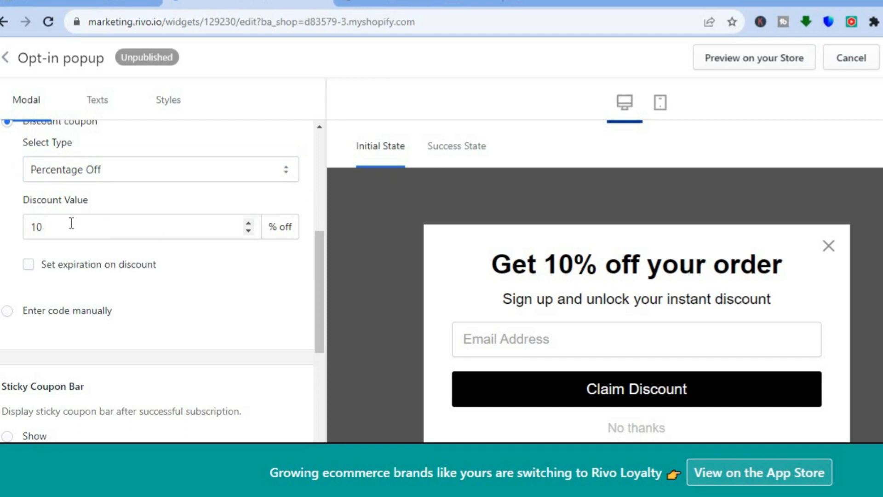
left_click_drag(71, 223, 10, 229)
type("20")
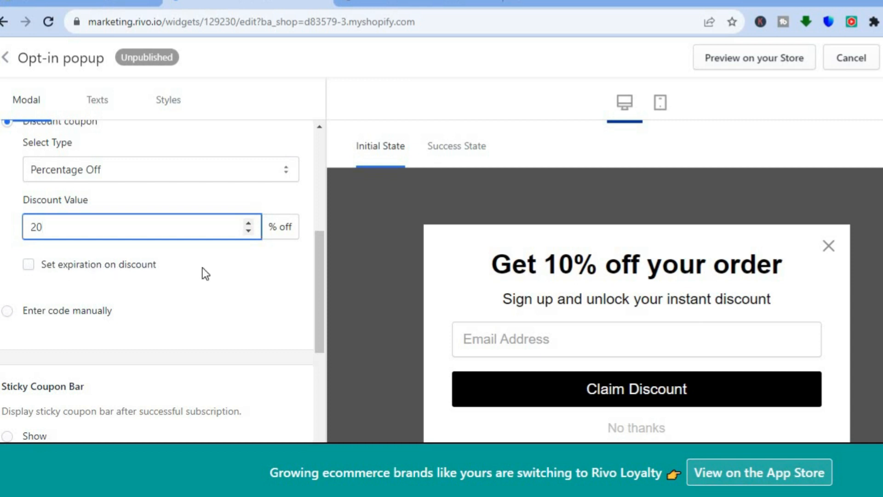
- Review the remaining modal settings and the popup's text settings, including the success-state button action and the error messages
left_click_drag(327, 289, 323, 300)
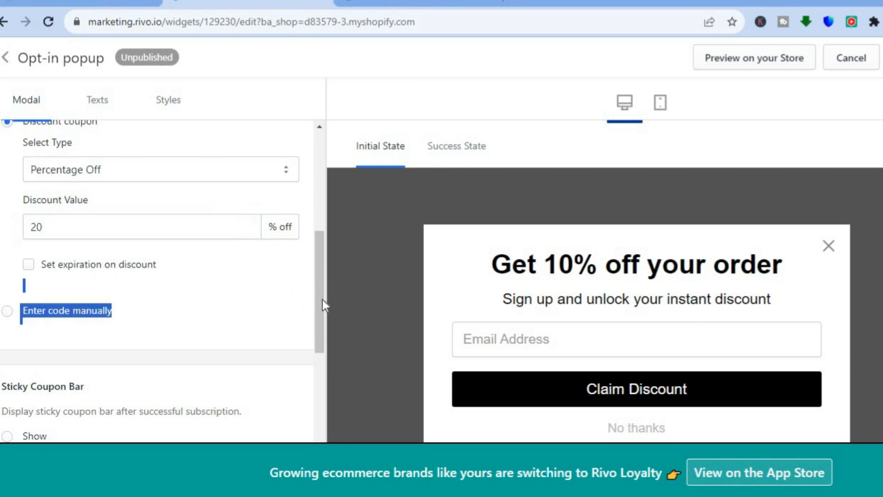
left_click(146, 310)
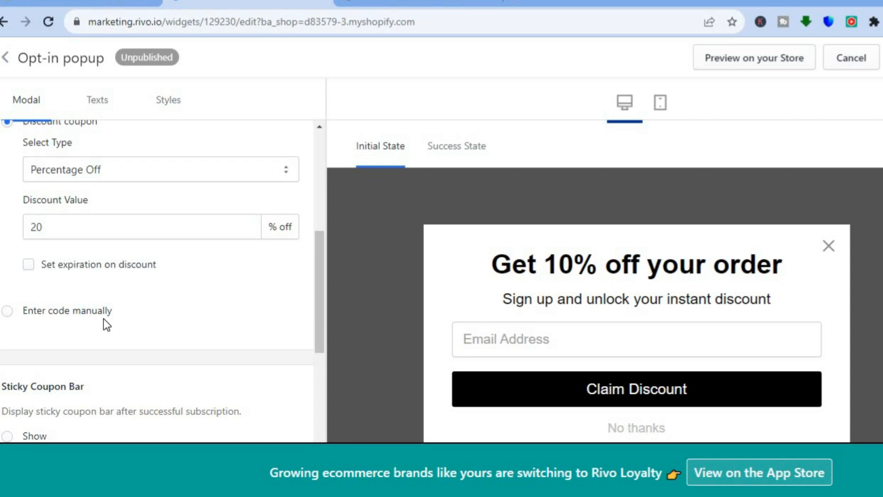
left_click_drag(318, 335, 316, 384)
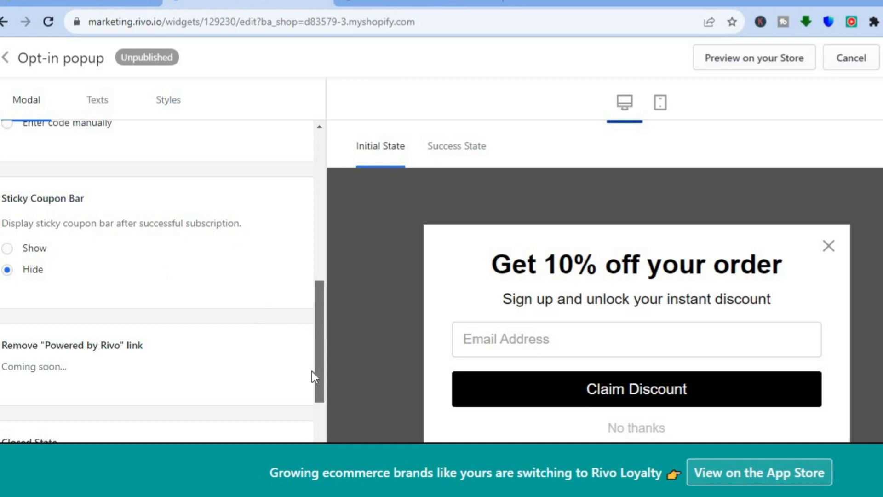
left_click_drag(322, 371, 320, 418)
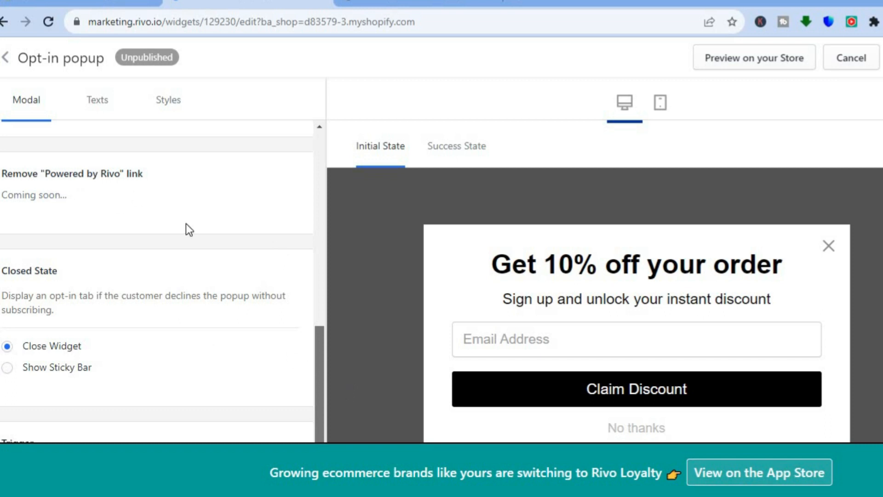
left_click(96, 102)
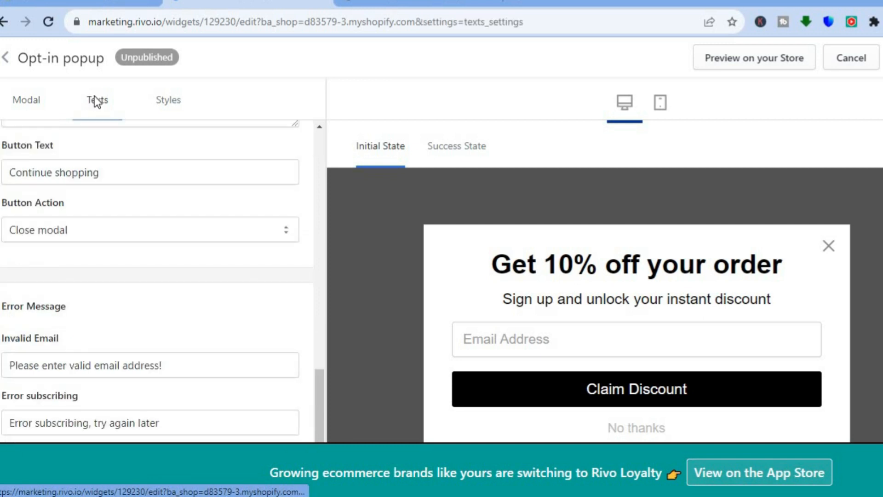
left_click(134, 175)
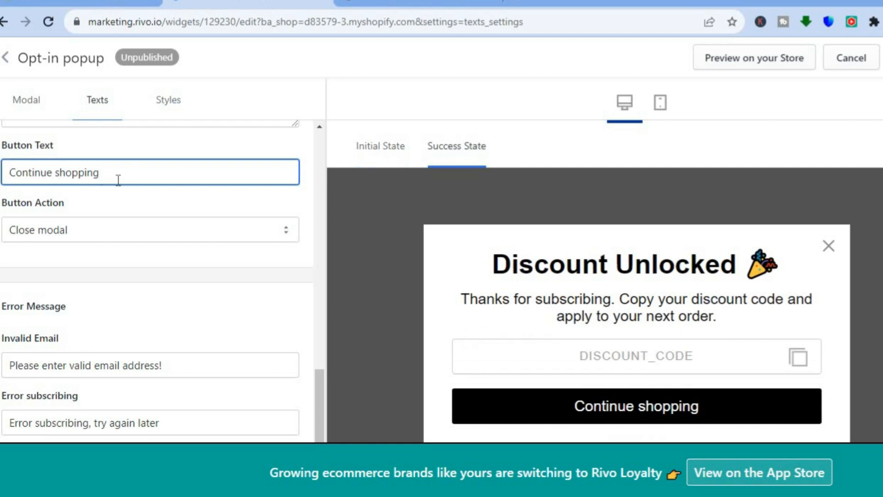
left_click(208, 241)
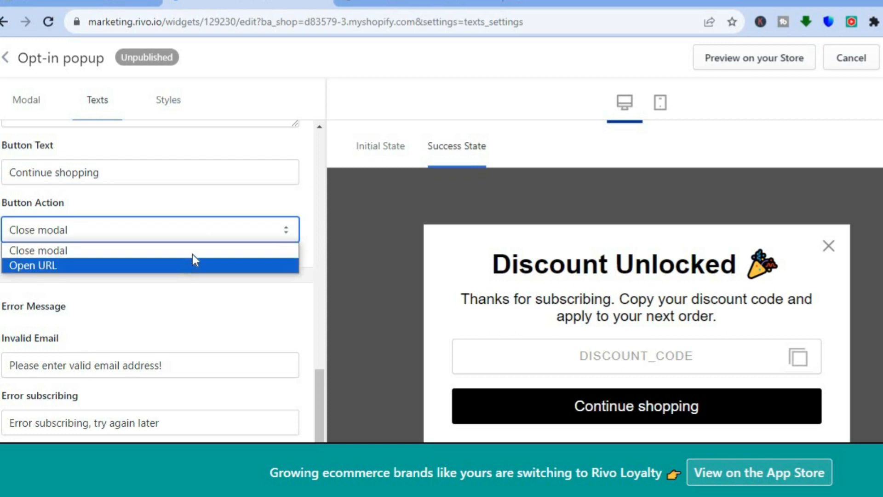
left_click(194, 252)
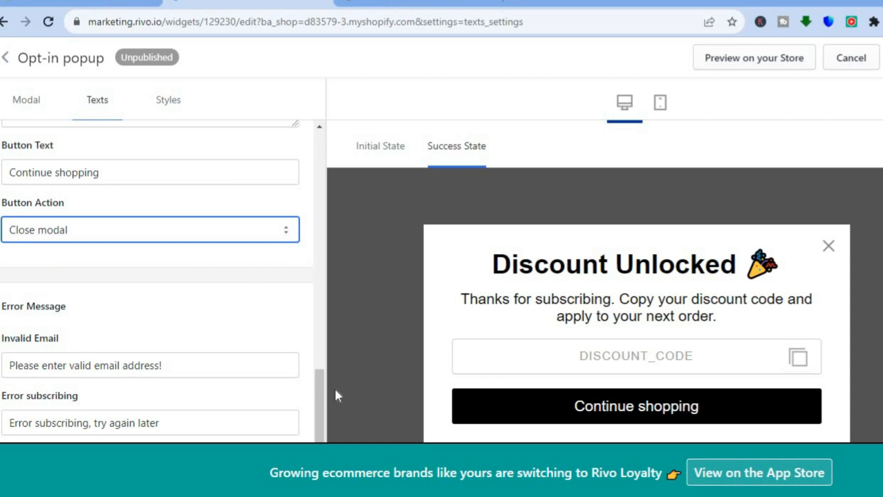
left_click_drag(318, 399, 311, 444)
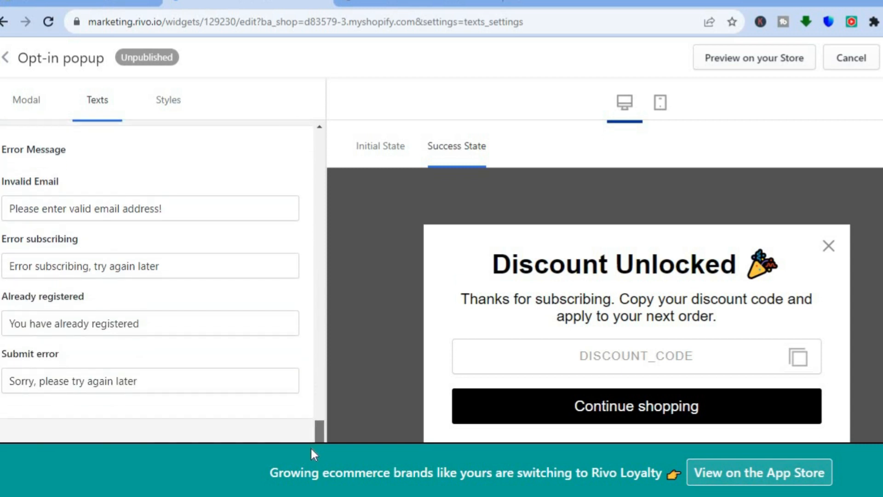
left_click_drag(316, 414, 321, 134)
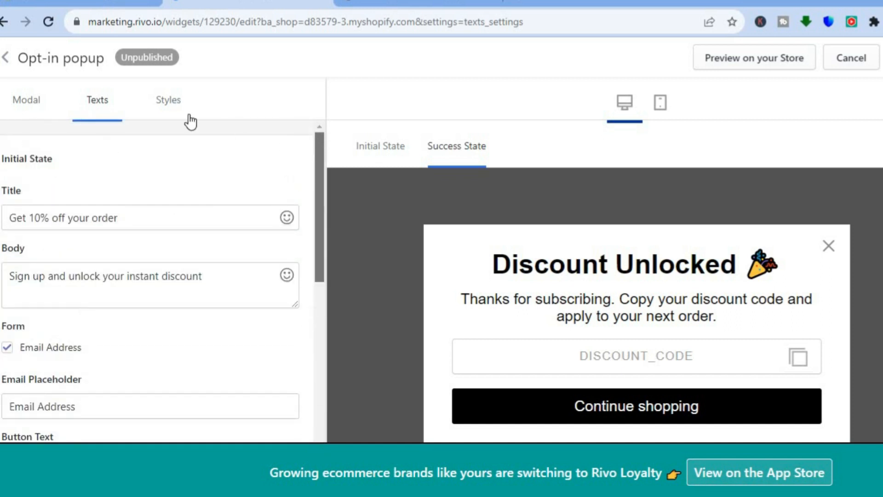
- Check the popup's font setting and try the Large modal size in its style settings, restoring Regular
left_click(164, 103)
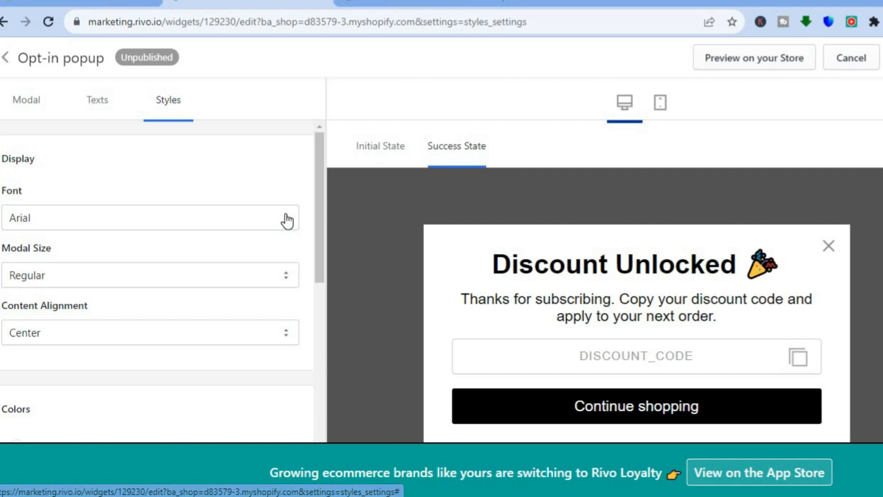
left_click(241, 227)
left_click(241, 226)
left_click(238, 275)
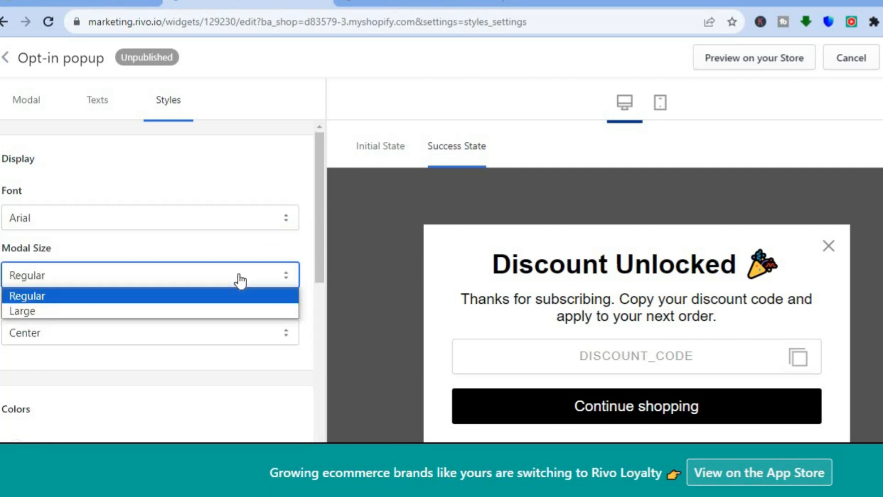
left_click(200, 309)
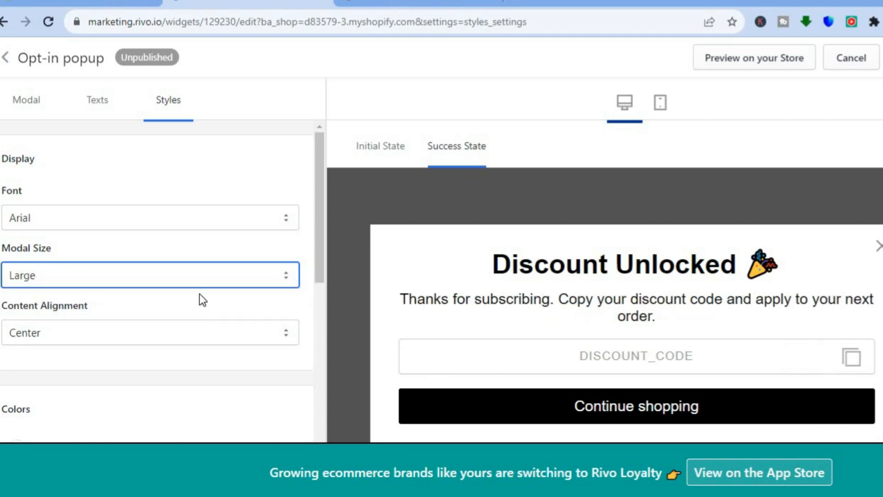
left_click(195, 281)
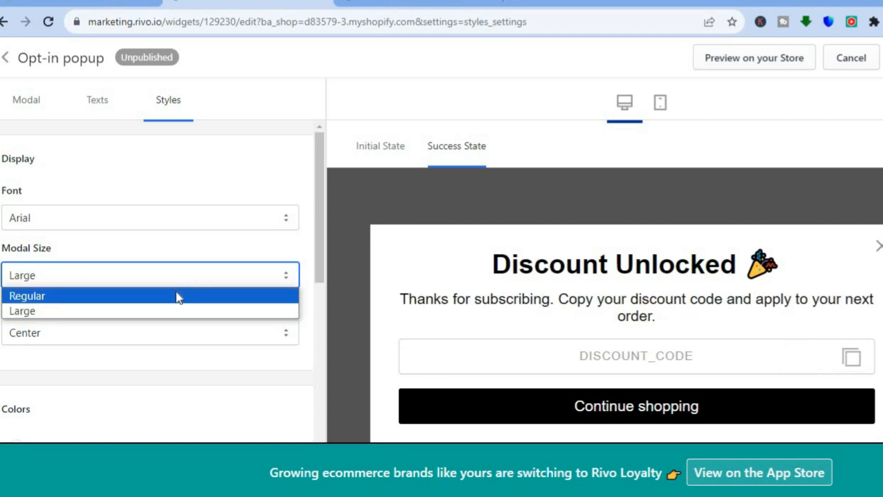
left_click(176, 296)
- Try the Left content alignment for the popup and restore it to Center
left_click(192, 338)
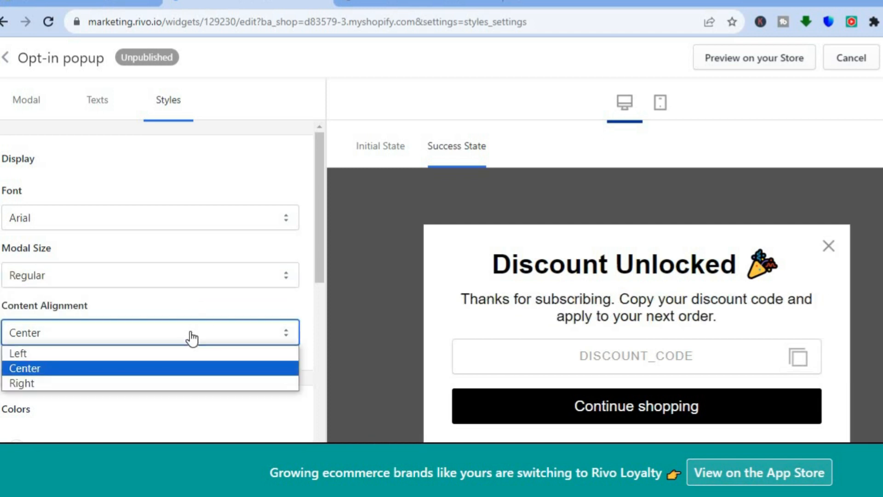
left_click(175, 349)
left_click(193, 342)
left_click(163, 369)
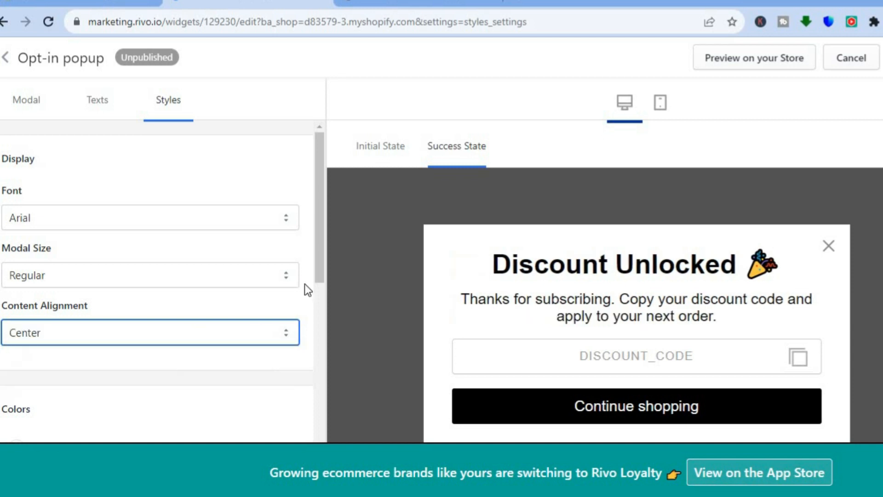
- Review the popup's remaining style settings, covering colors, logo upload, layout position and background image
left_click_drag(320, 280, 316, 347)
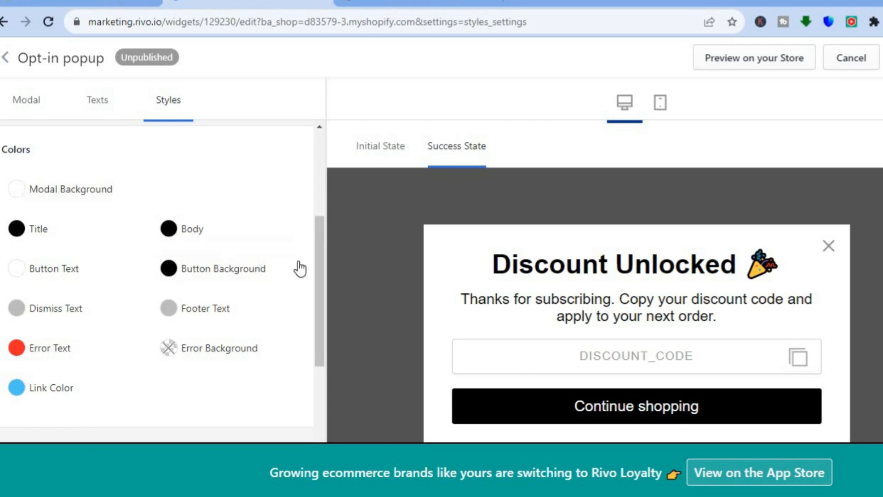
left_click_drag(318, 276, 317, 374)
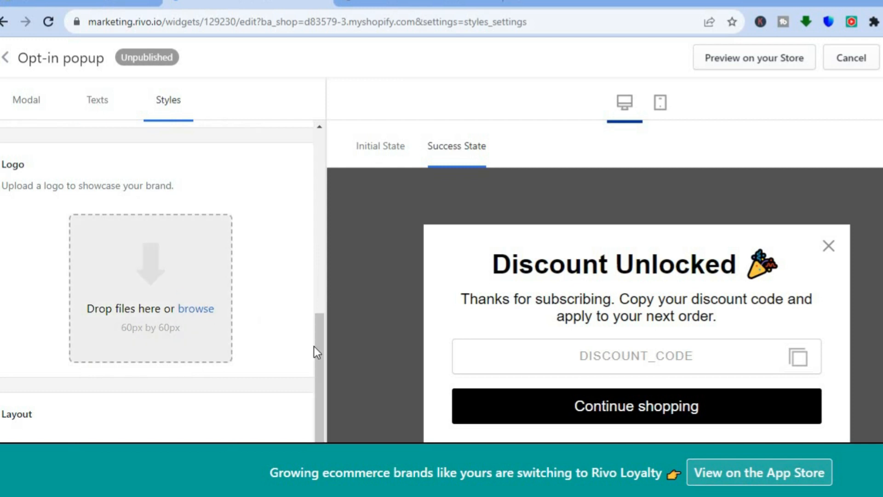
left_click_drag(316, 346, 303, 421)
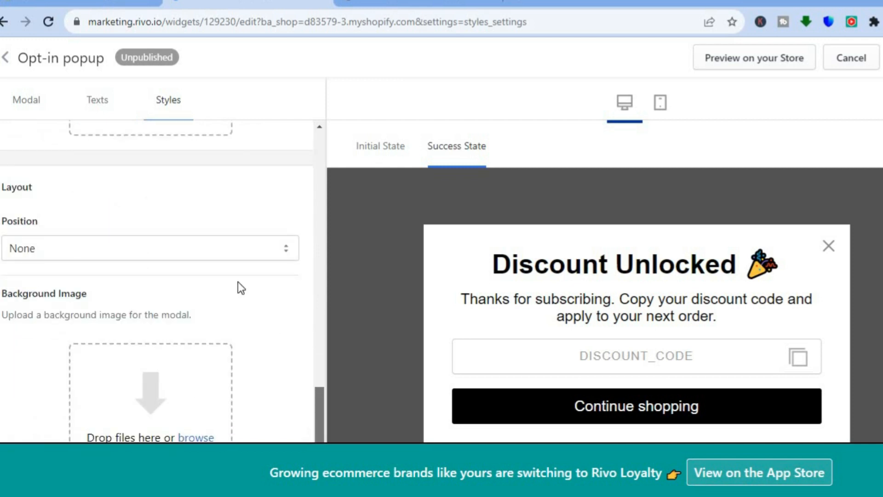
left_click_drag(321, 401, 317, 123)
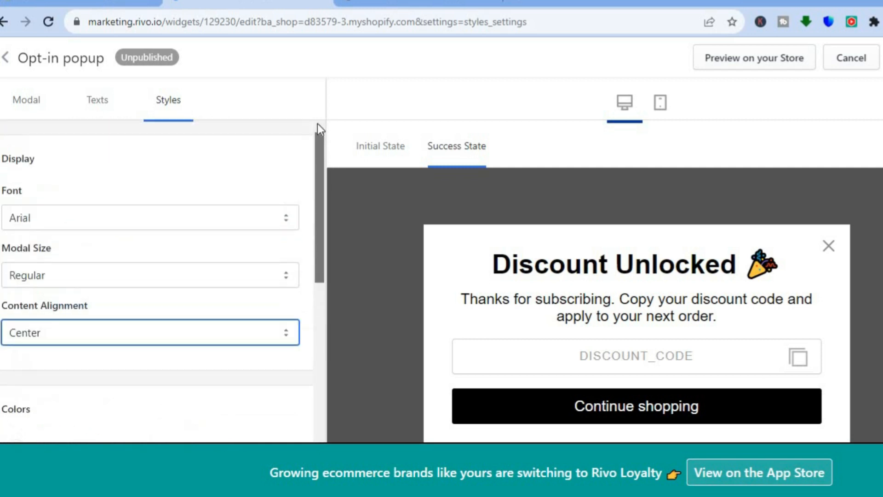
- Activate the opt-in popup by setting its status to ON in the modal settings
left_click(38, 102)
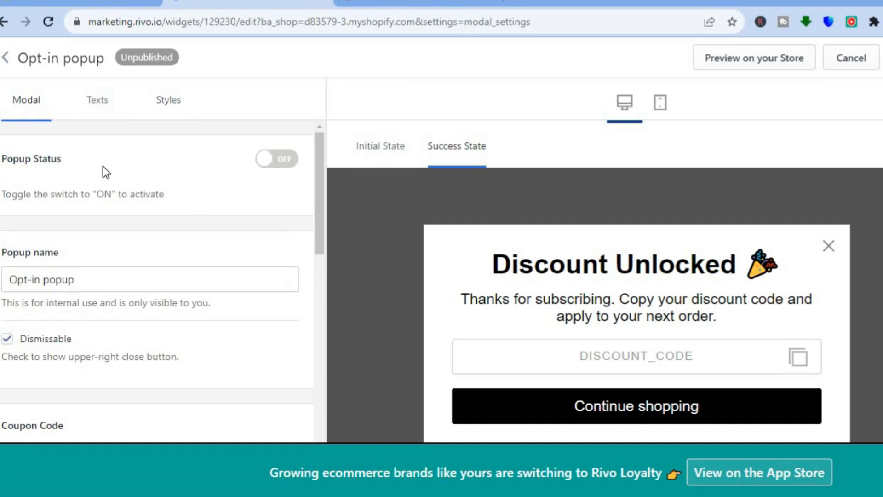
left_click(275, 161)
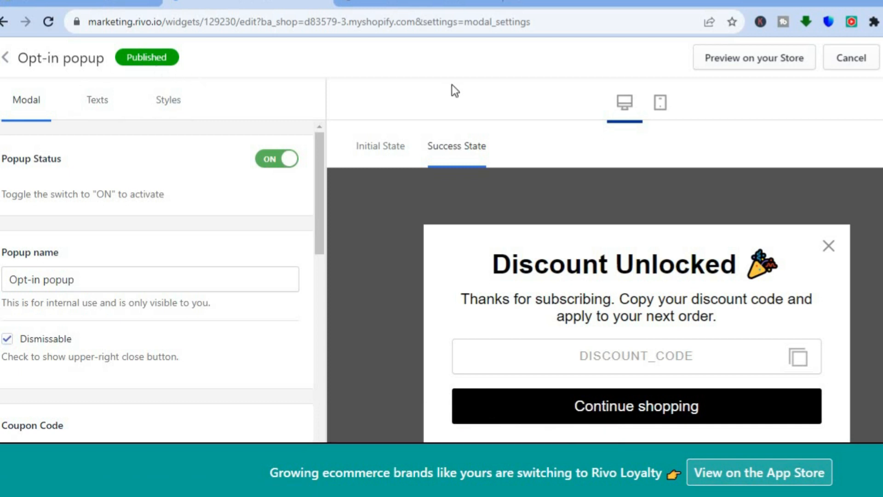
- Preview the opt-in popup on the store, check its email address field and dismiss the popup
left_click(772, 60)
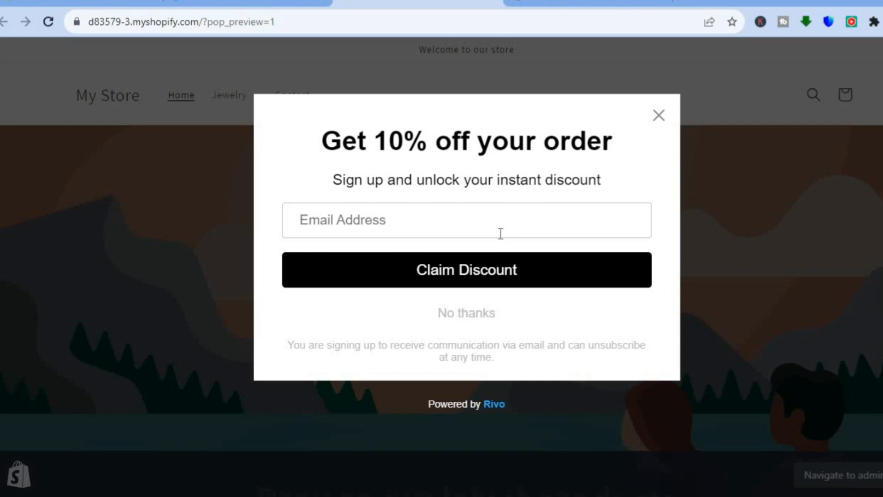
left_click(448, 221)
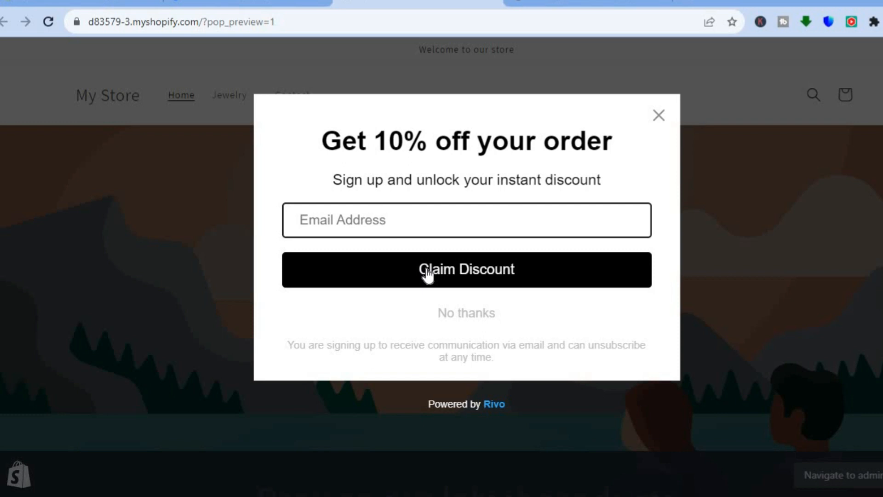
left_click(660, 118)
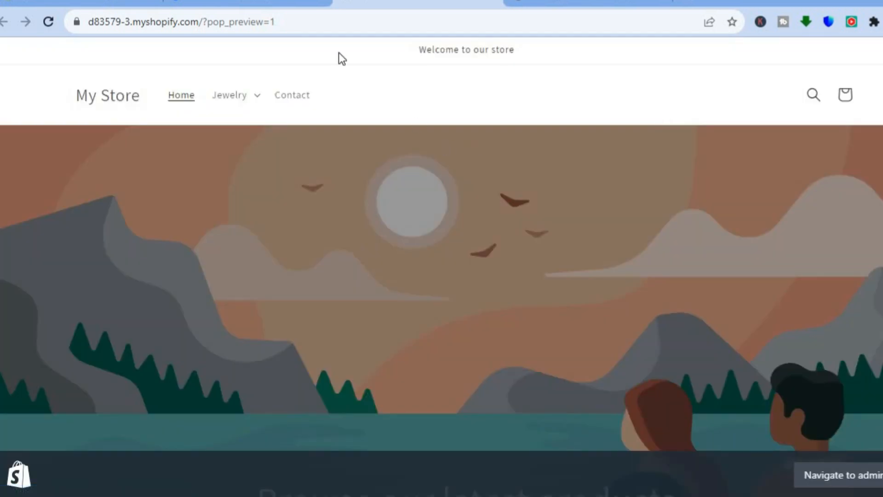
- Return to the Rivo popup editor, leave it for the dashboard and open the list of popup subscribers
left_click(248, 3)
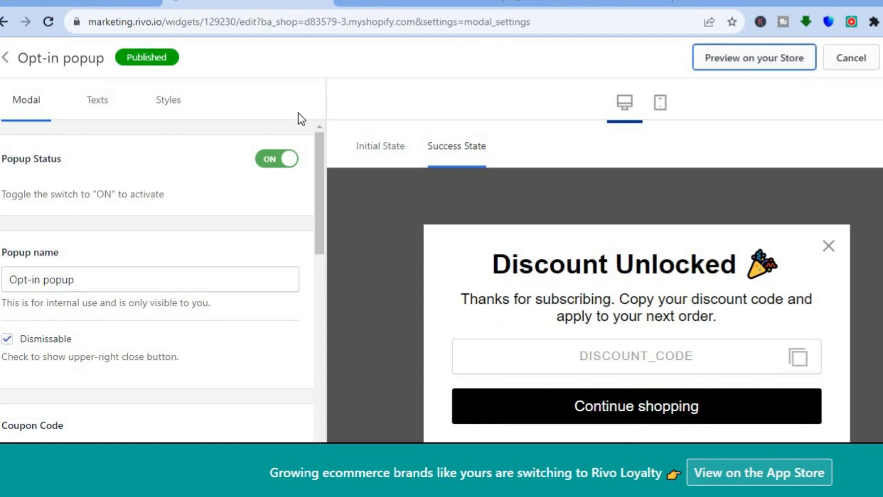
left_click(6, 60)
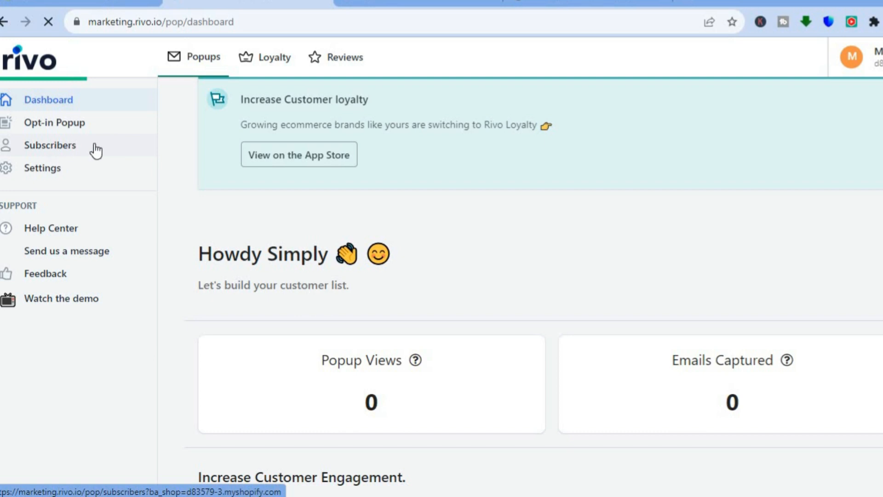
left_click(65, 144)
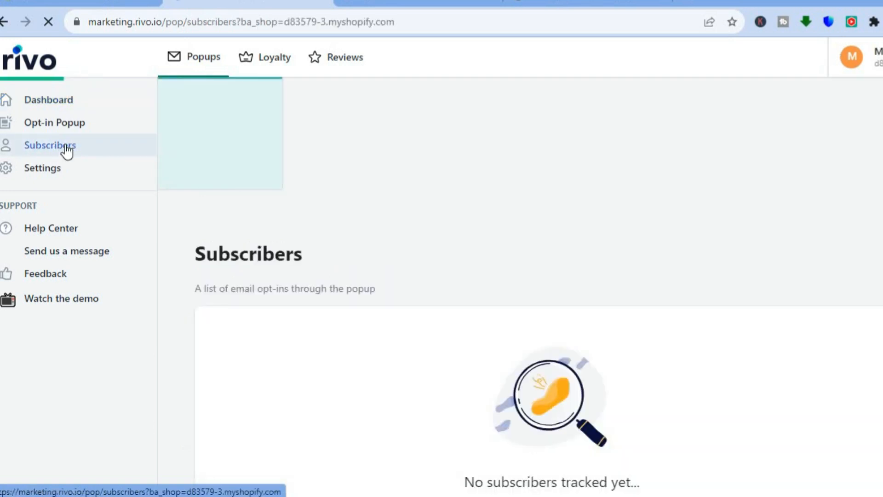